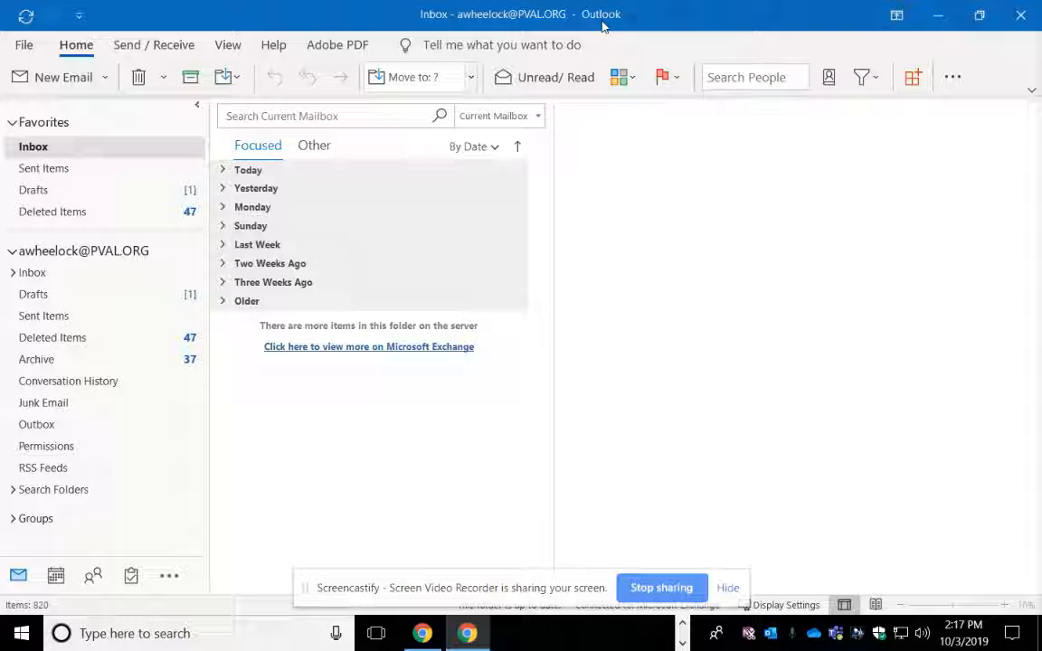
Find Outlook under the letter O in the list of installed apps.
{"action": "left_click", "coordinate": [20, 633]}
{"action": "left_click", "coordinate": [86, 450]}
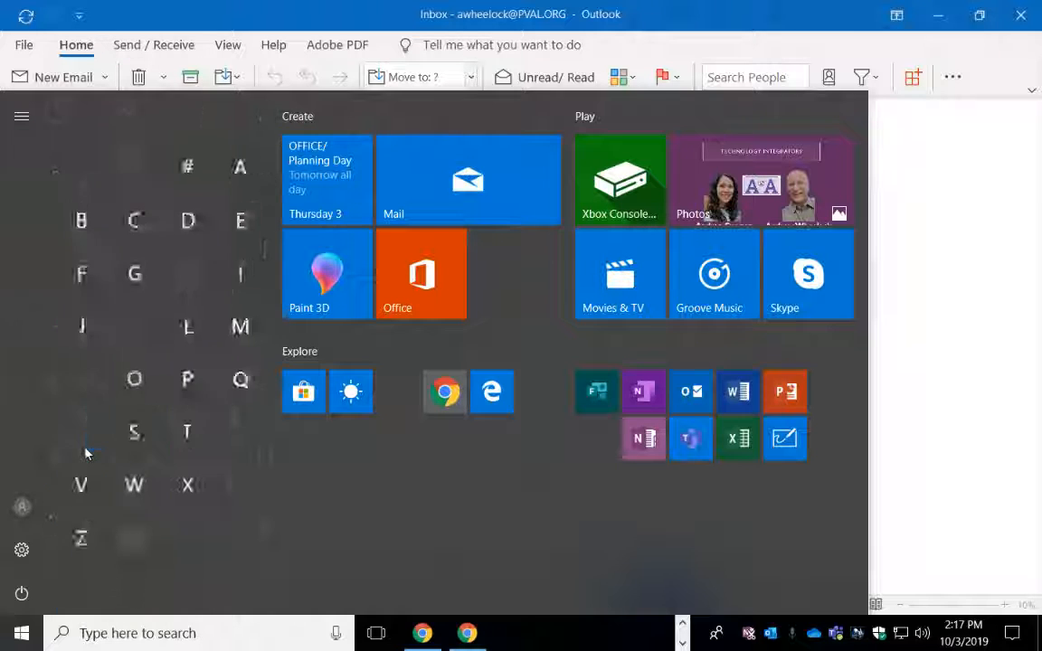
{"action": "left_click", "coordinate": [136, 379]}
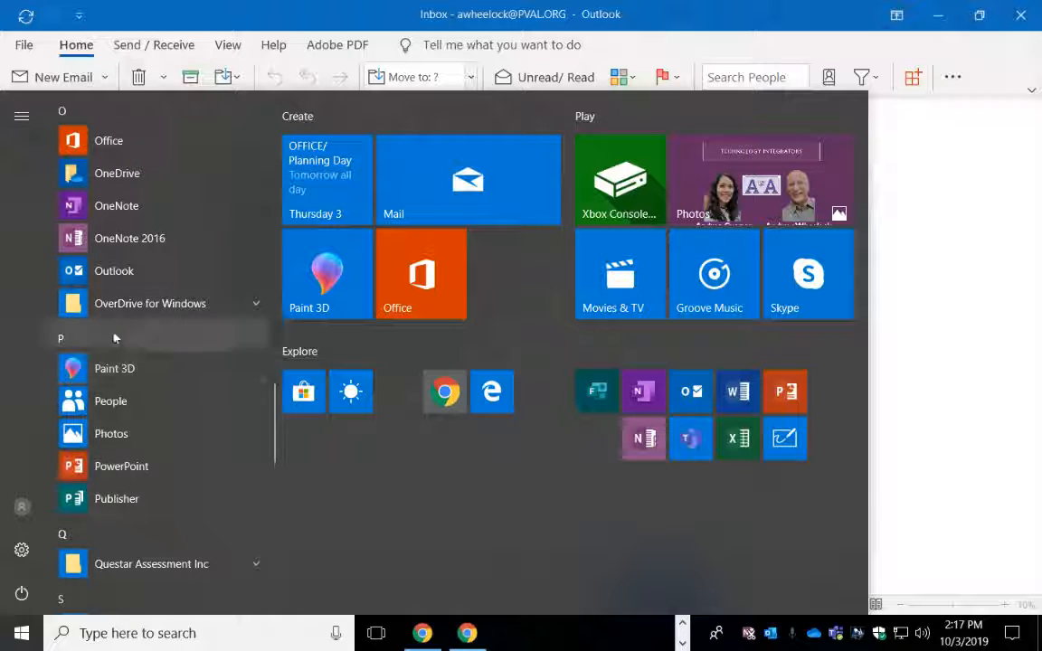
Switch to the open Outlook window and show its contacts view.
{"action": "left_click", "coordinate": [682, 624]}
{"action": "left_click", "coordinate": [654, 635]}
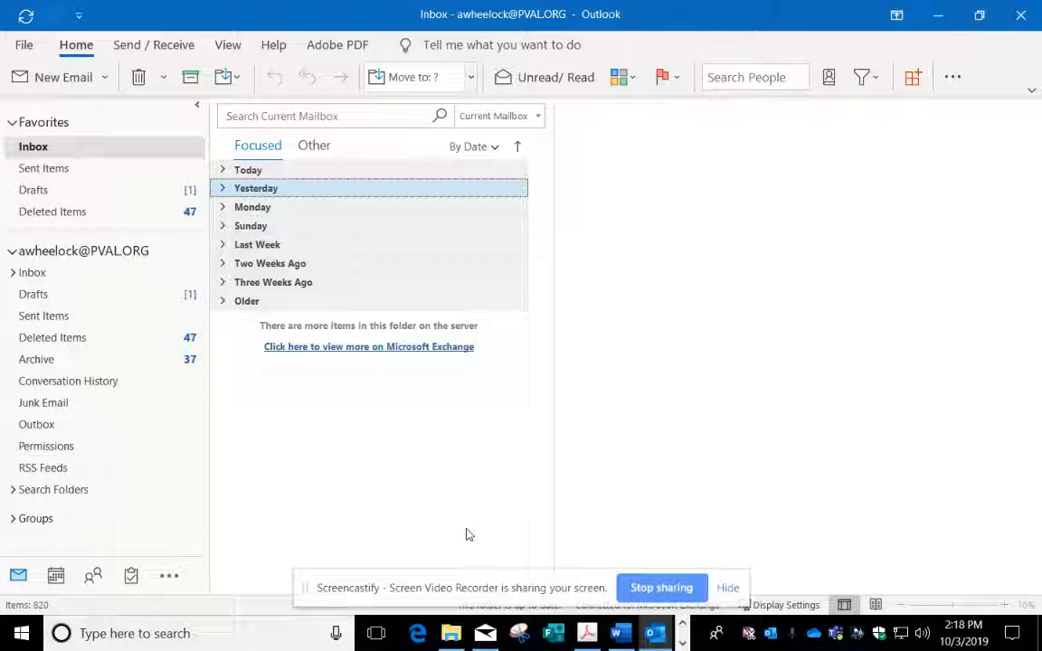
{"action": "mouse_move", "coordinate": [97, 586]}
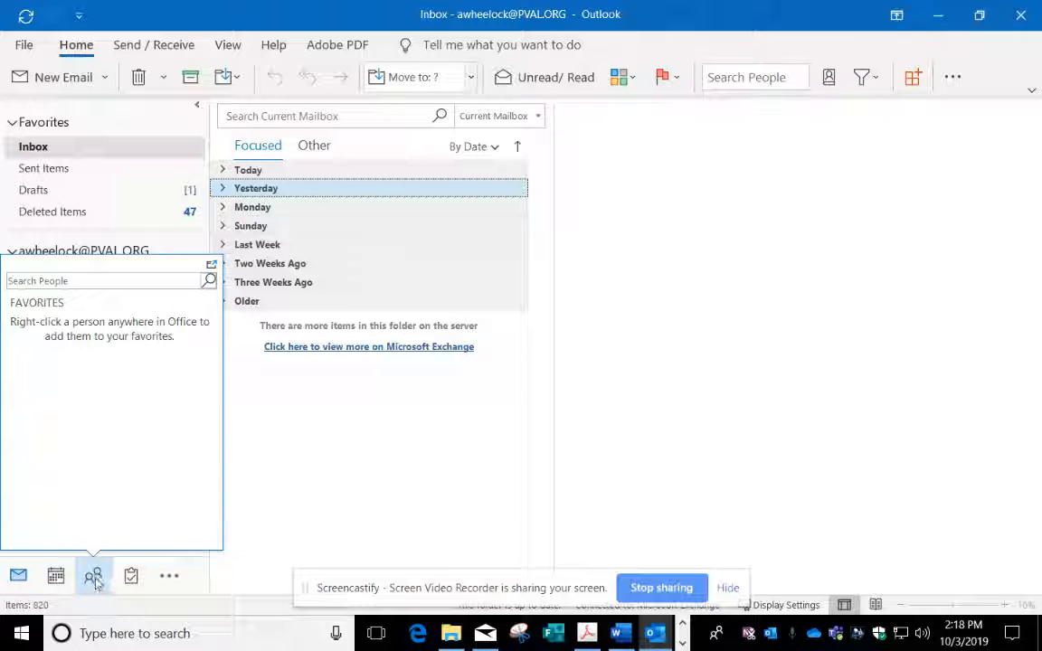
{"action": "left_click", "coordinate": [96, 580]}
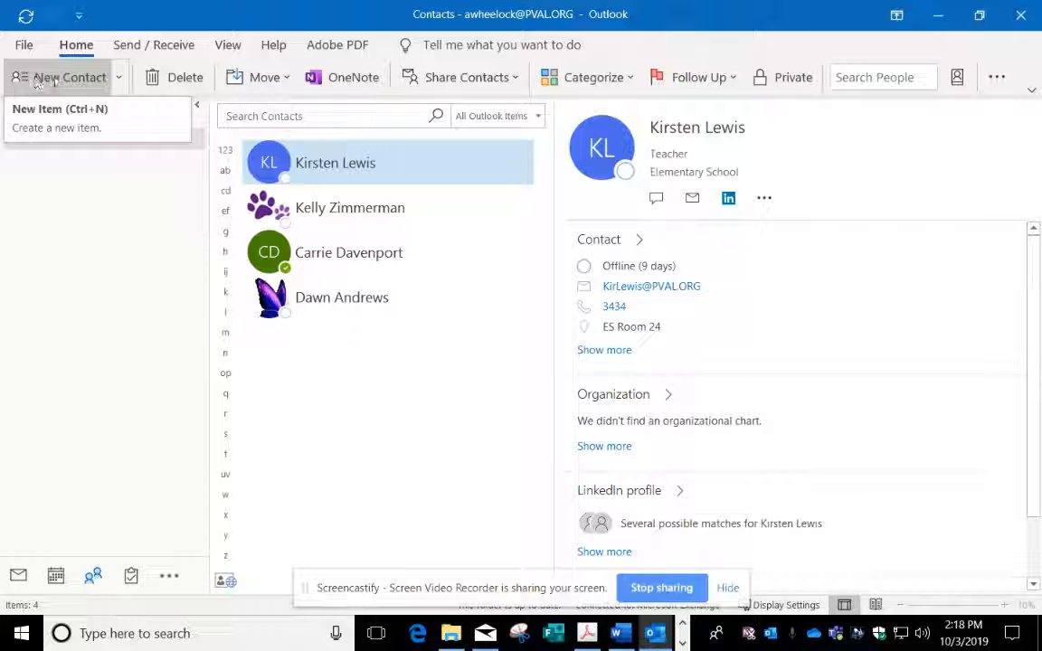
{"action": "left_click", "coordinate": [119, 80]}
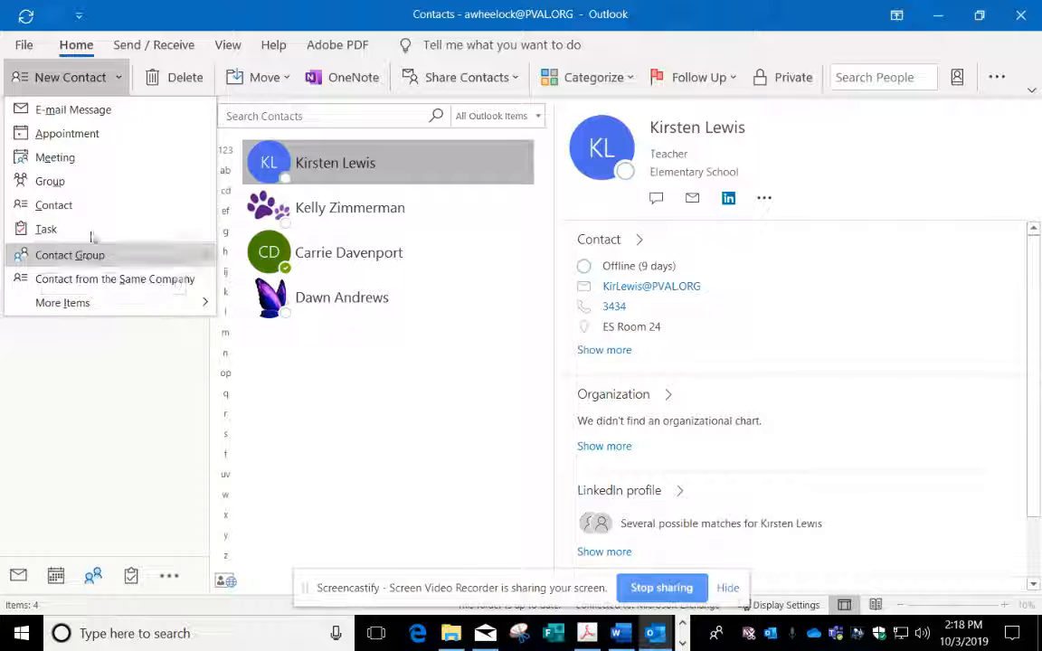
{"action": "left_click", "coordinate": [60, 184]}
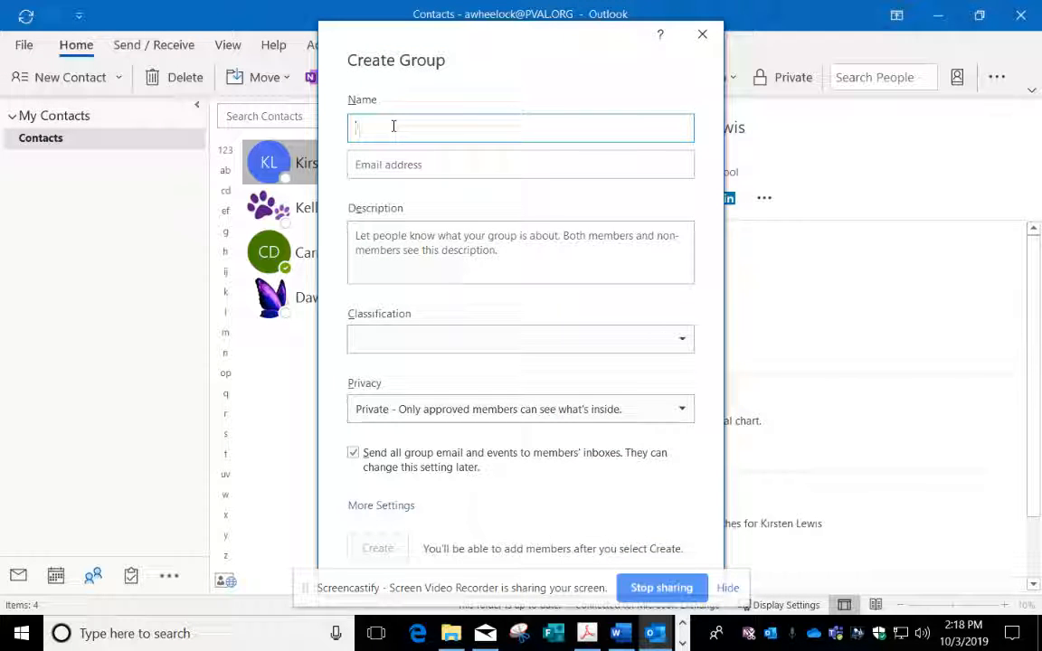
{"action": "type", "text": "Football"}
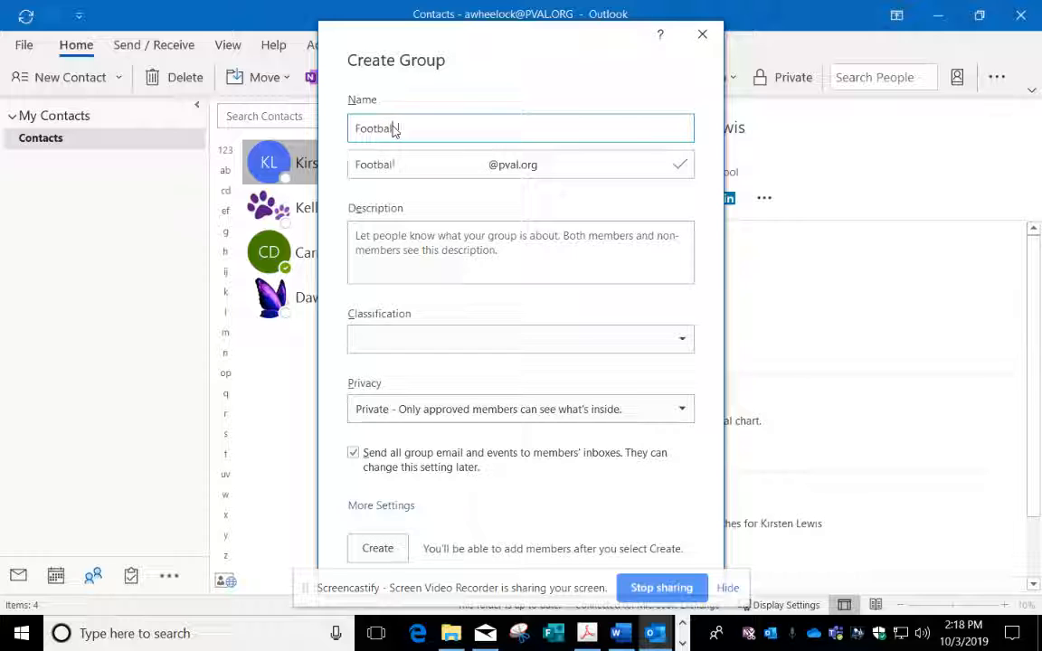
{"action": "type", "text": " Coaches"}
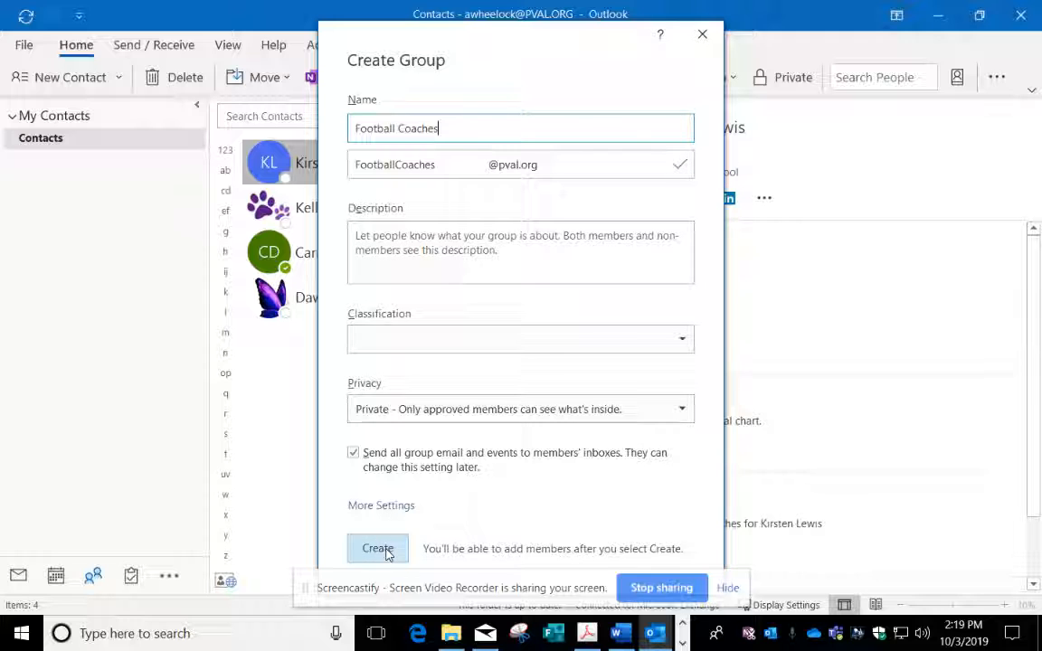
{"action": "left_click", "coordinate": [702, 33]}
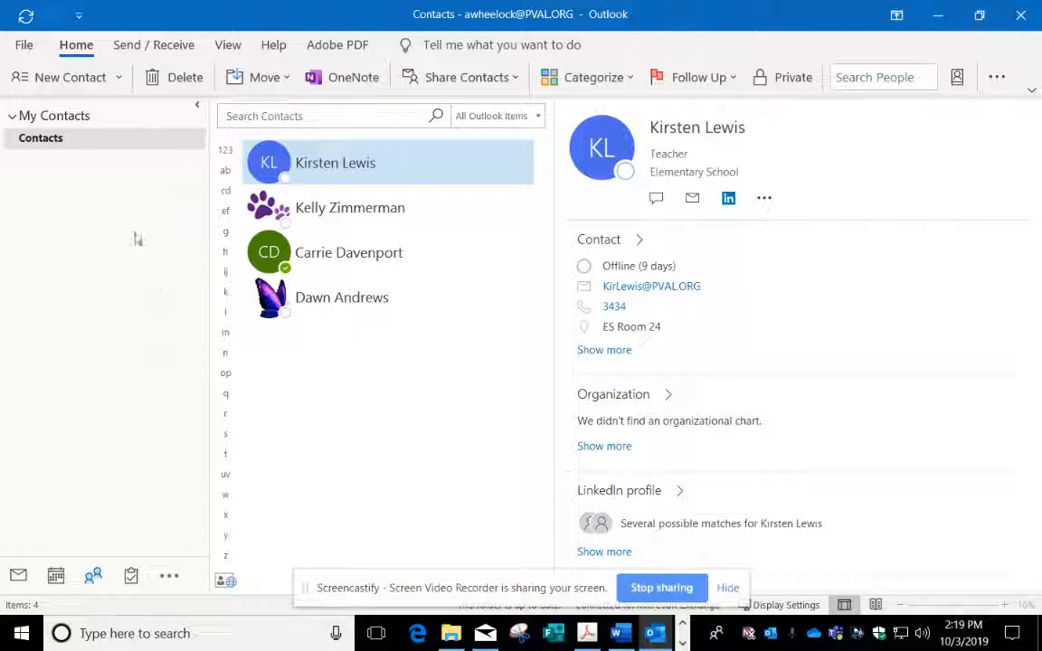
Create a new contact group and name it Social Teachers.
{"action": "left_click", "coordinate": [117, 78]}
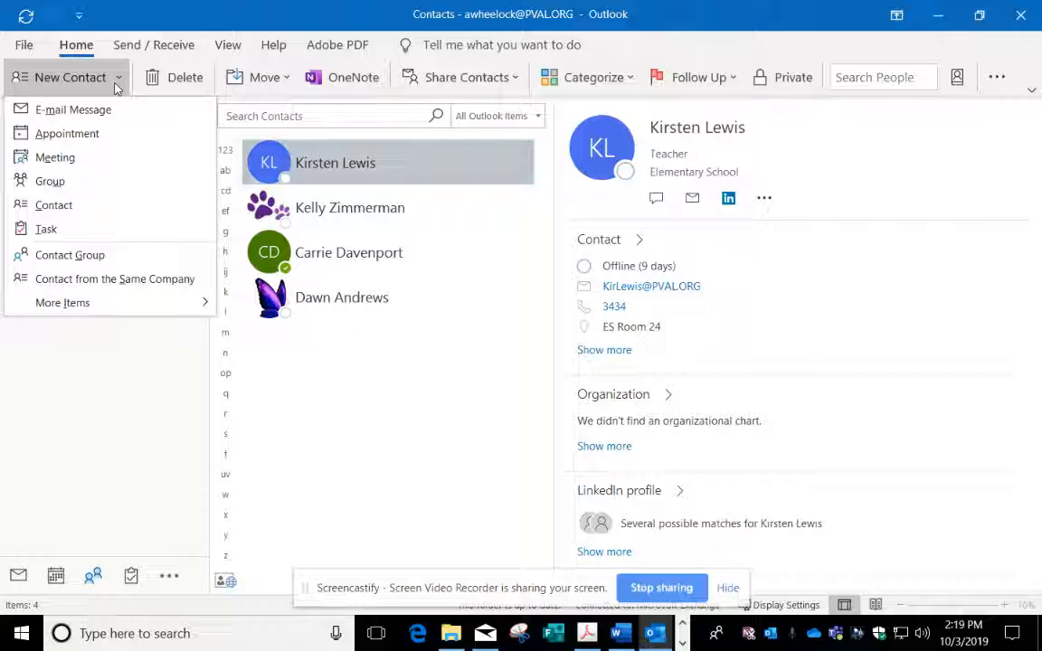
{"action": "left_click", "coordinate": [68, 257]}
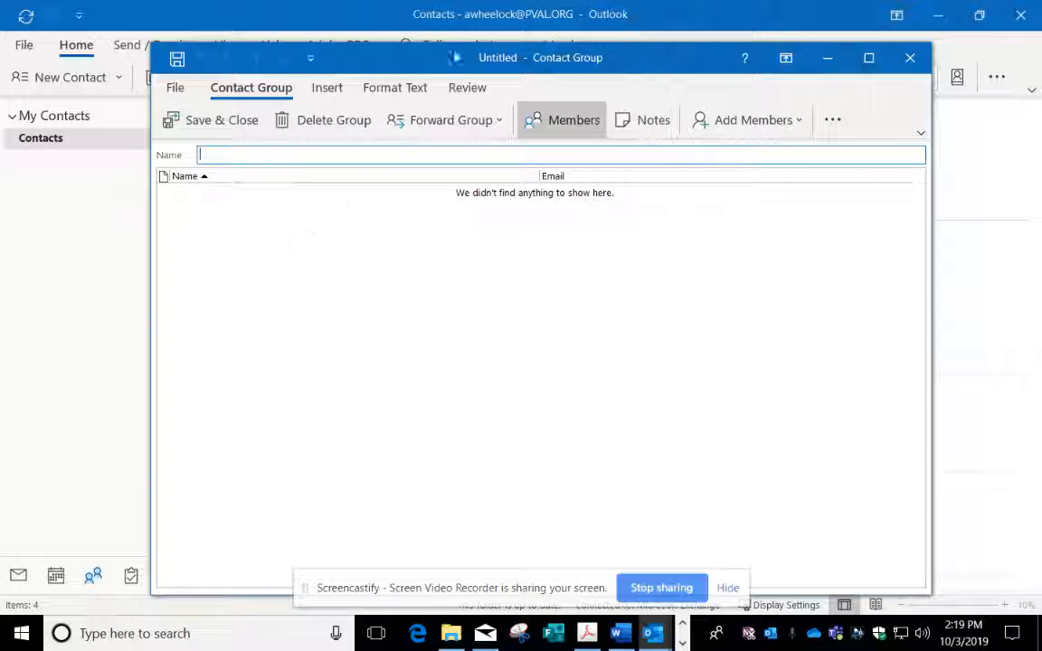
{"action": "left_click_drag", "start_coordinate": [454, 56], "coordinate": [423, 54]}
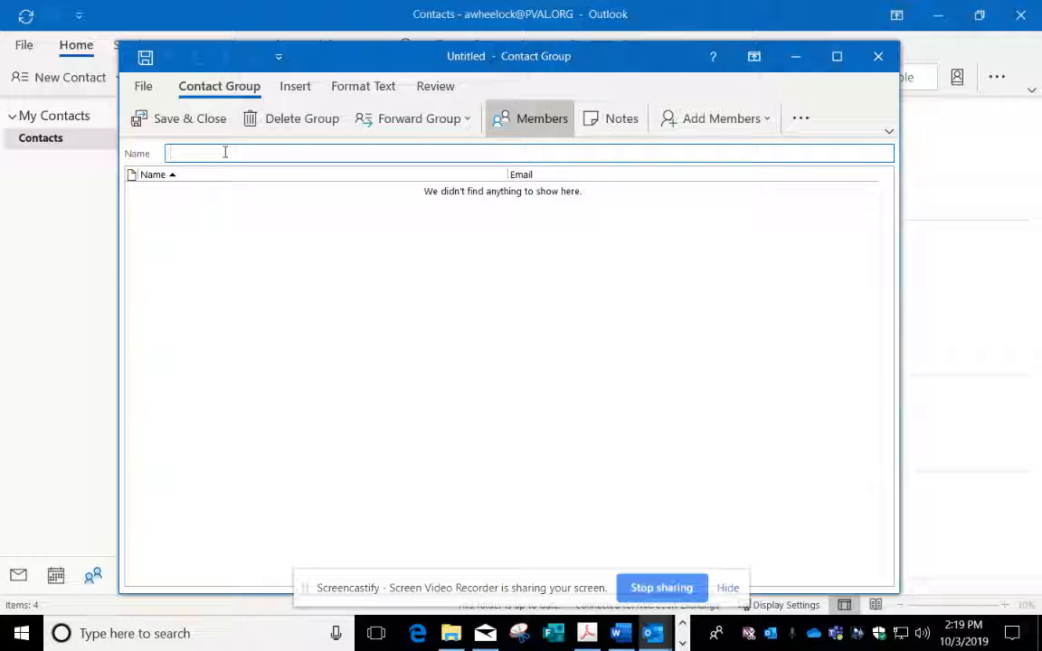
{"action": "type", "text": "Soci"}
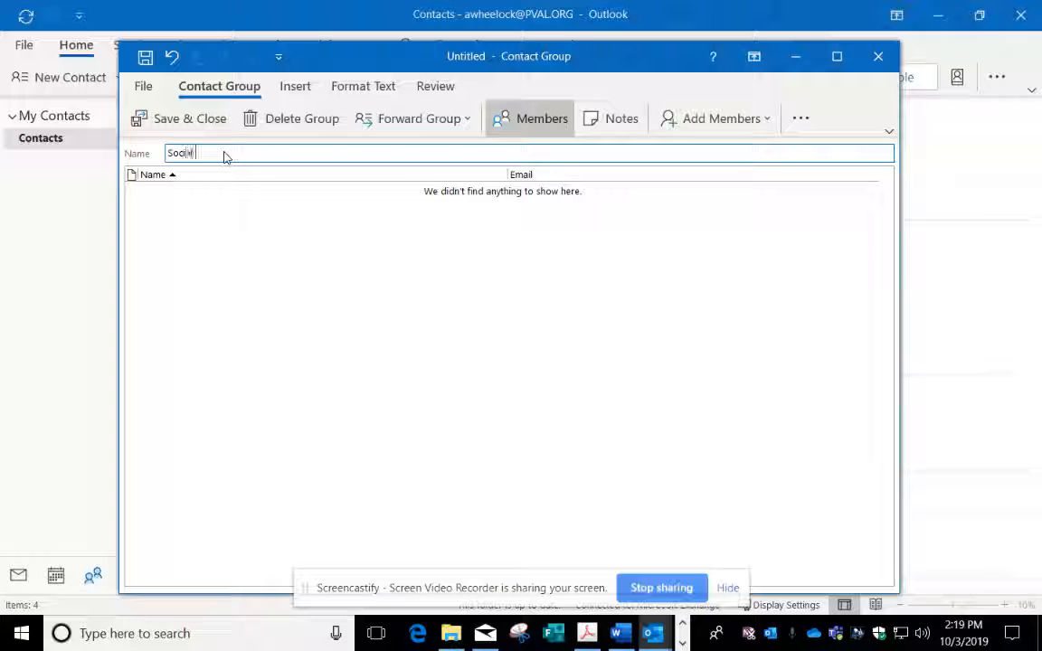
{"action": "type", "text": "al Teachers"}
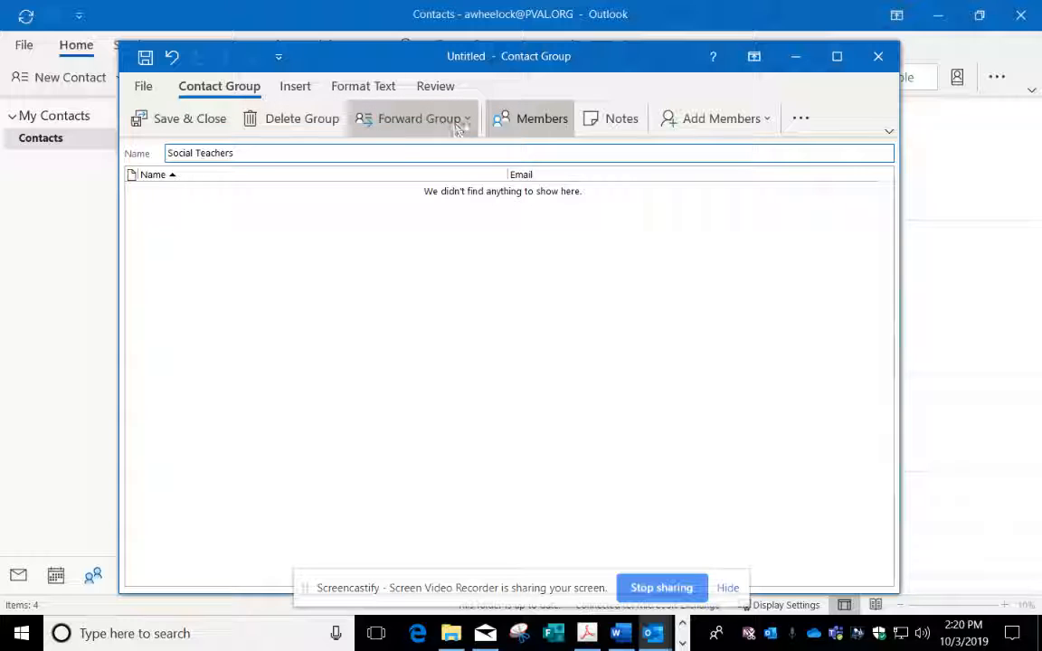
Start adding members to the group from Outlook contacts and choose All Staff as the address book.
{"action": "left_click", "coordinate": [528, 123]}
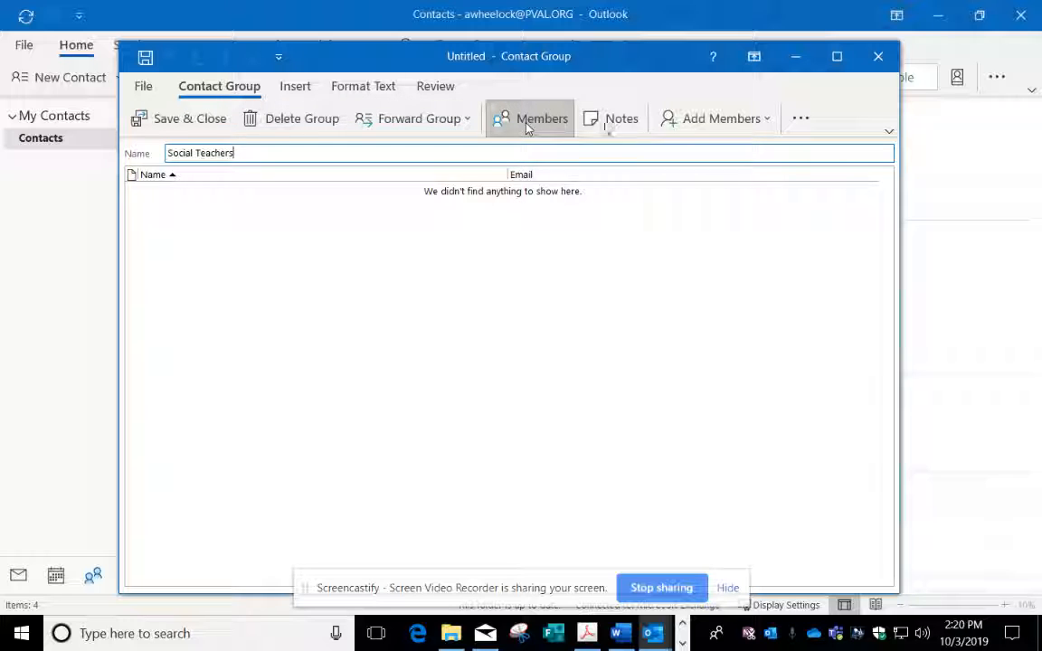
{"action": "left_click", "coordinate": [696, 124]}
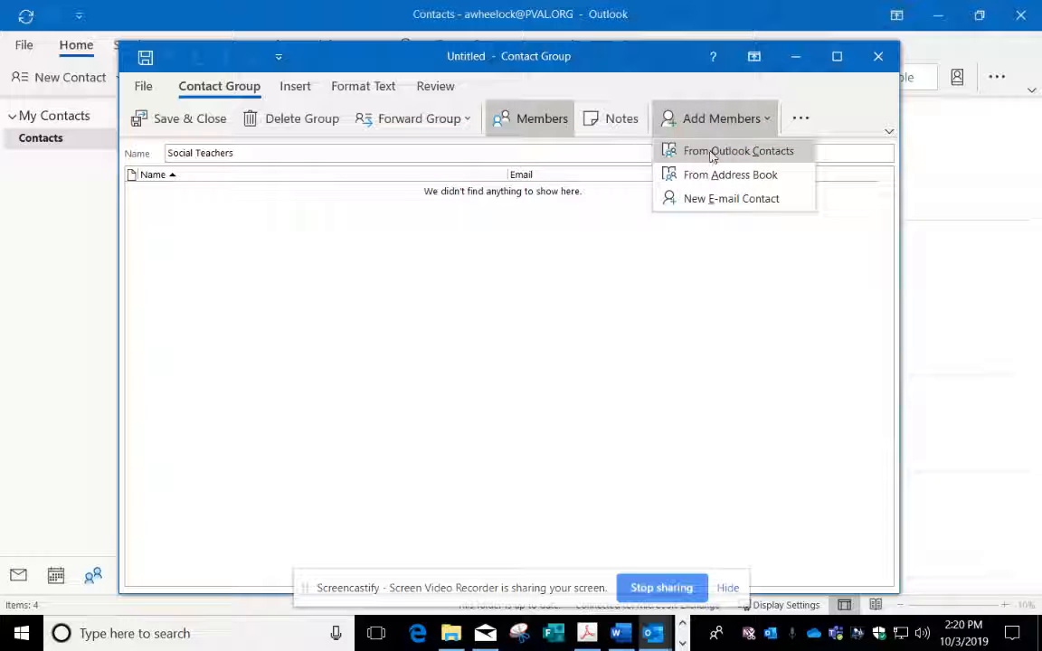
{"action": "left_click", "coordinate": [708, 152]}
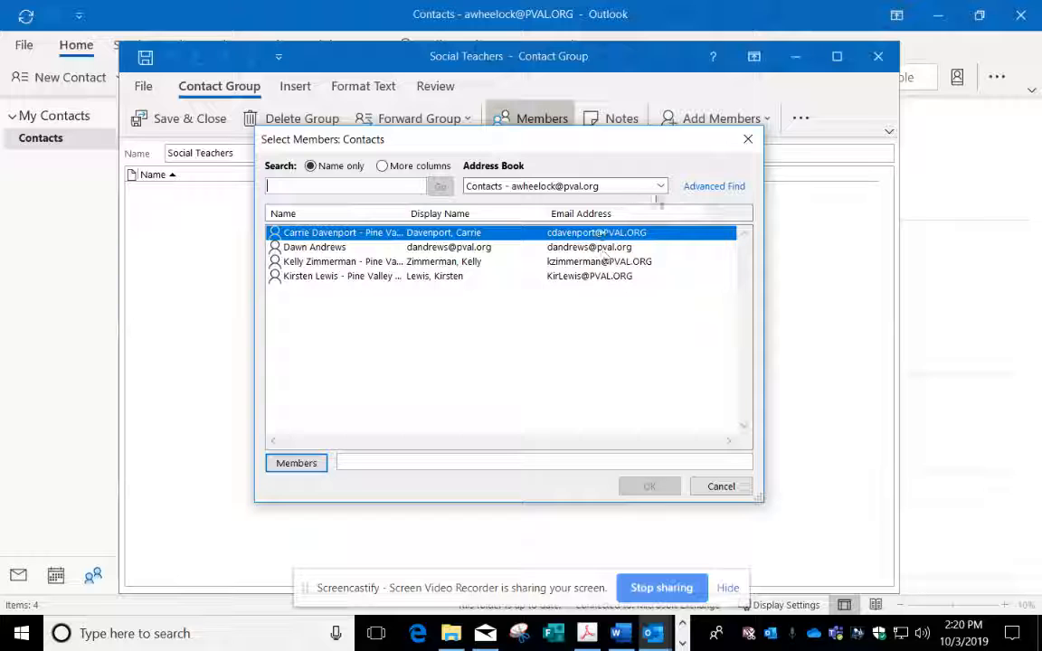
{"action": "left_click", "coordinate": [661, 187]}
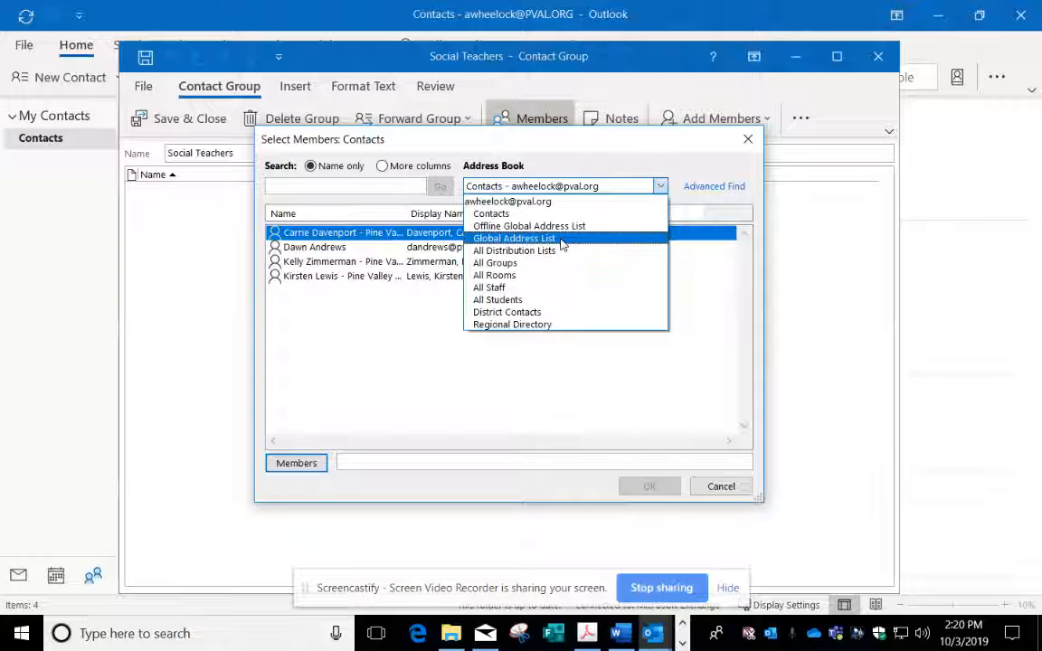
{"action": "left_click", "coordinate": [516, 288]}
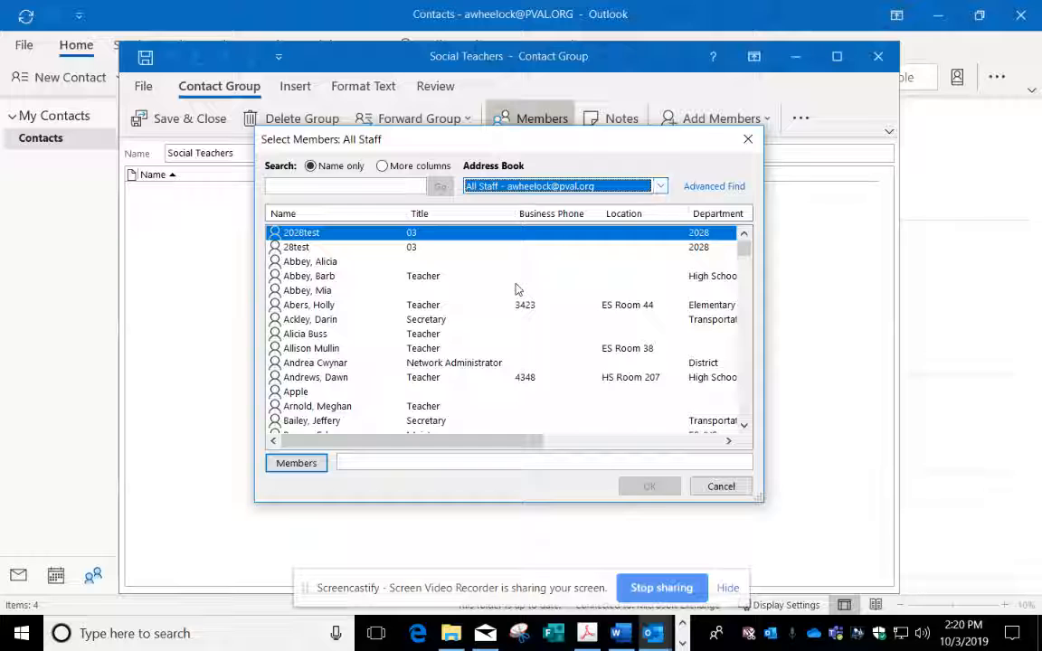
Look up the first two teachers by last name in All Staff and add both to the member selection.
{"action": "left_click", "coordinate": [314, 186]}
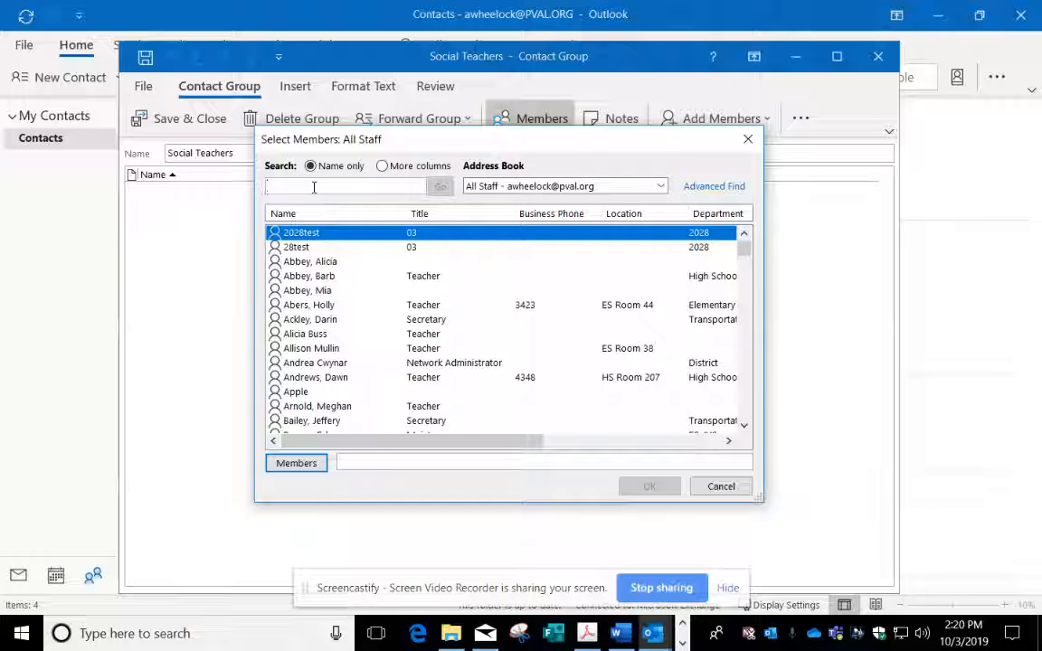
{"action": "type", "text": "nobles"}
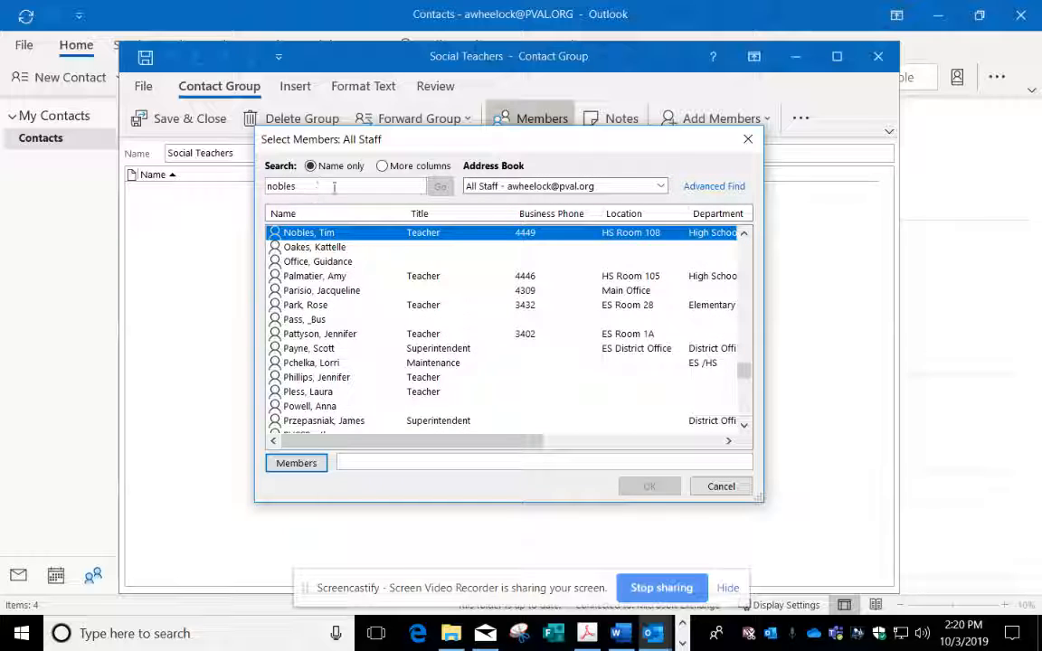
{"action": "left_click", "coordinate": [297, 464]}
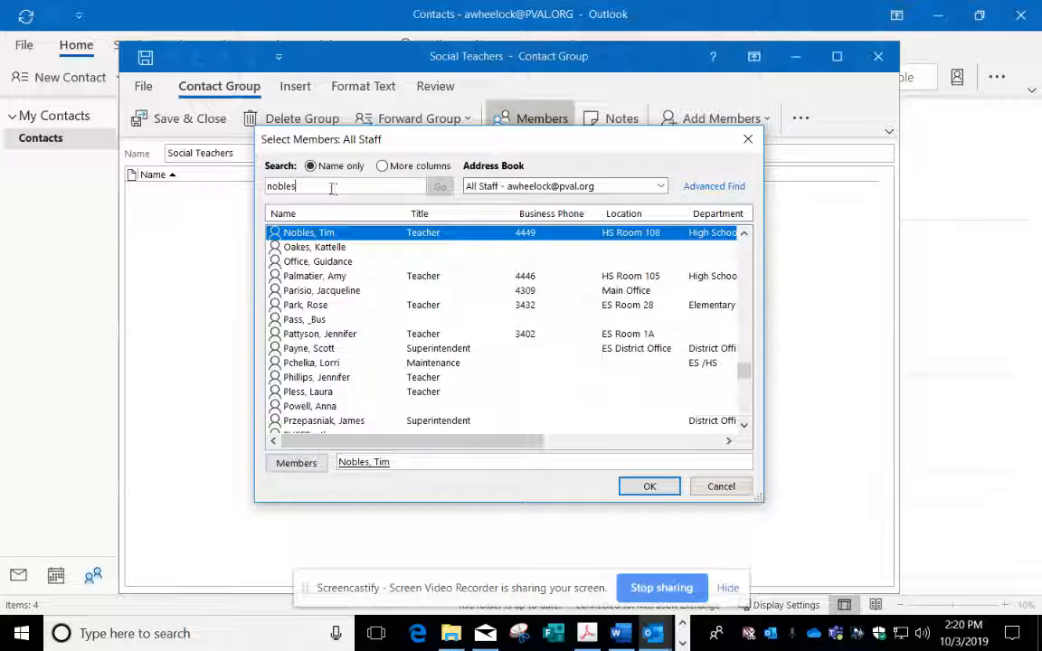
{"action": "left_click_drag", "start_coordinate": [331, 190], "coordinate": [263, 188]}
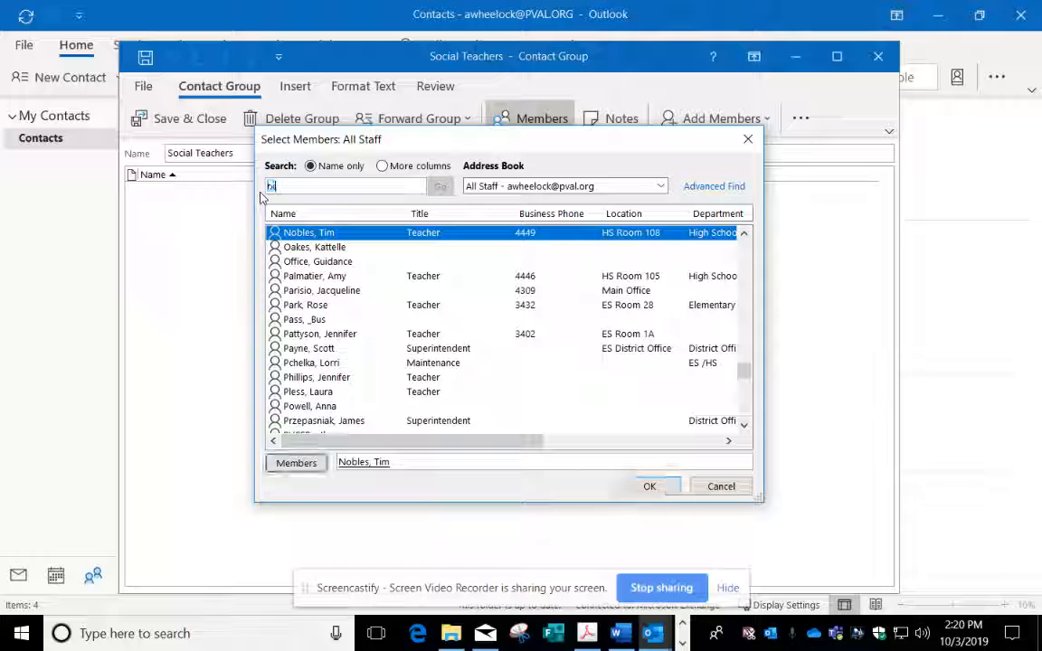
{"action": "type", "text": "bitting"}
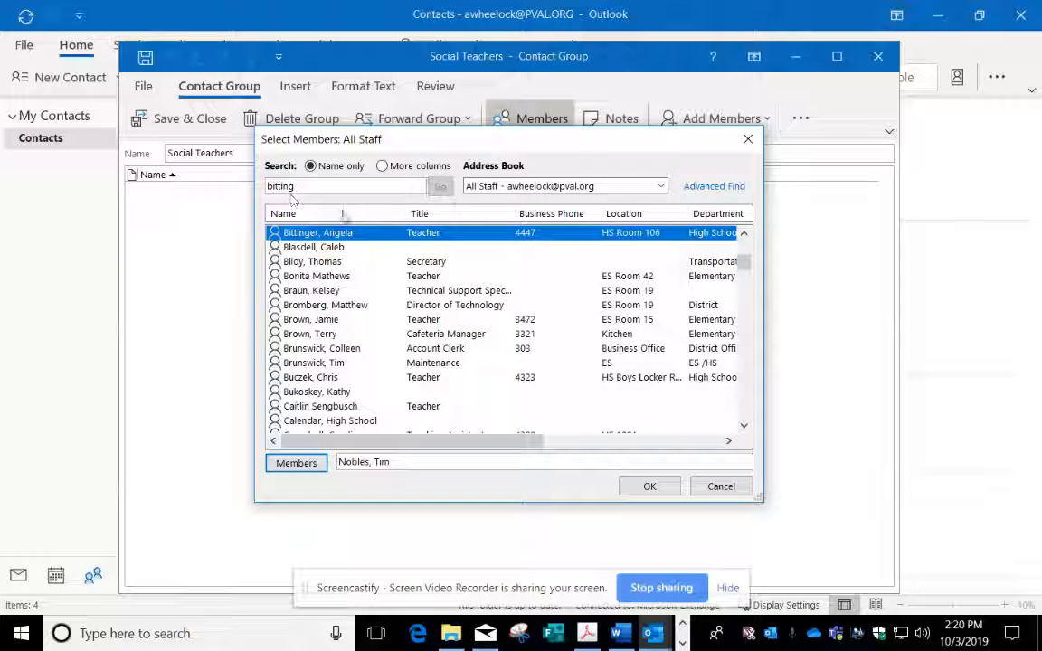
{"action": "left_click", "coordinate": [296, 463]}
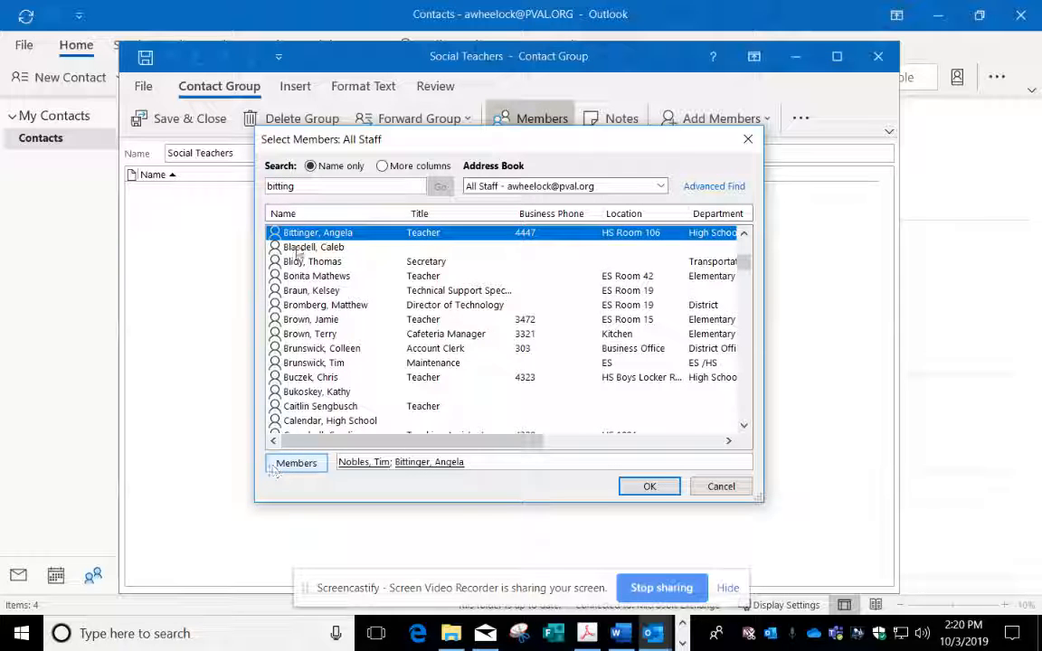
Add the third teacher by last name to the member selection, and save and close the contact group.
{"action": "left_click_drag", "start_coordinate": [299, 185], "coordinate": [253, 187]}
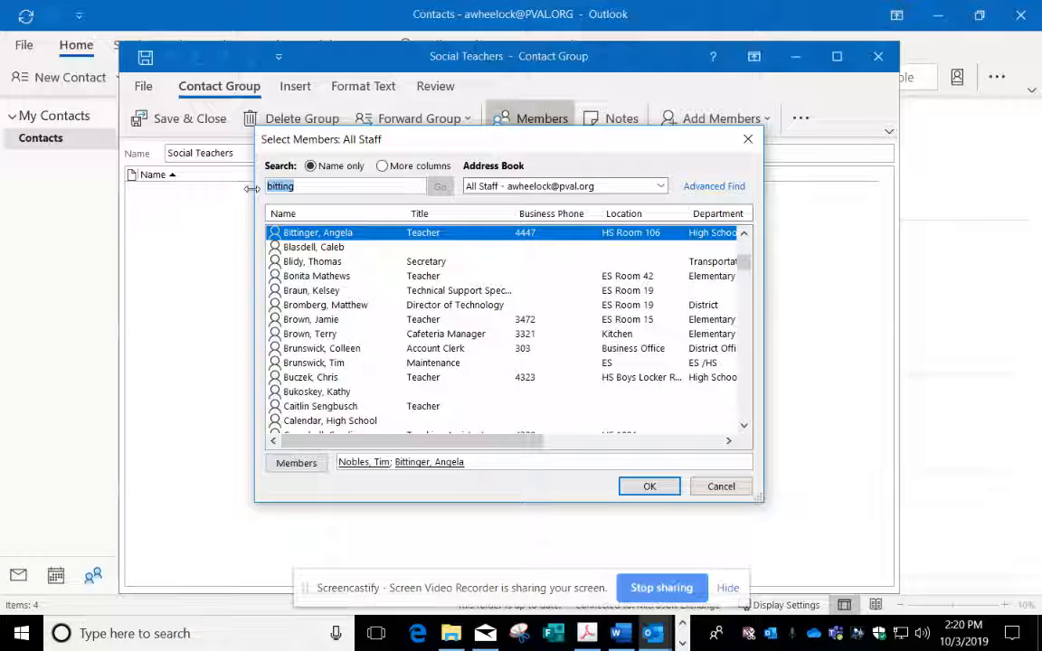
{"action": "type", "text": "sliz"}
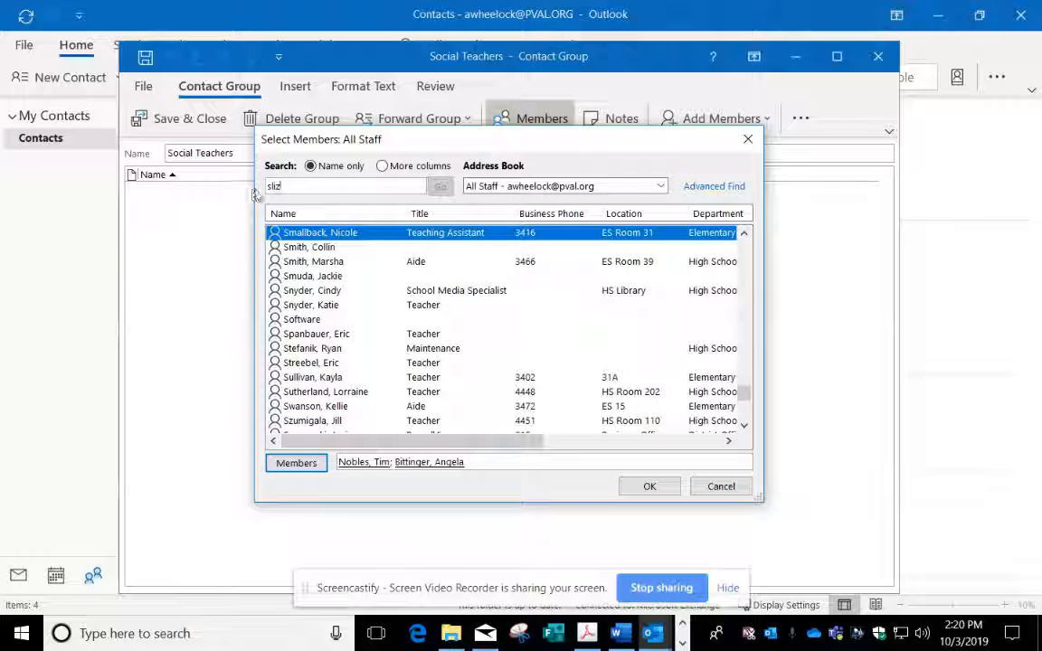
{"action": "key", "text": "BackSpace"}
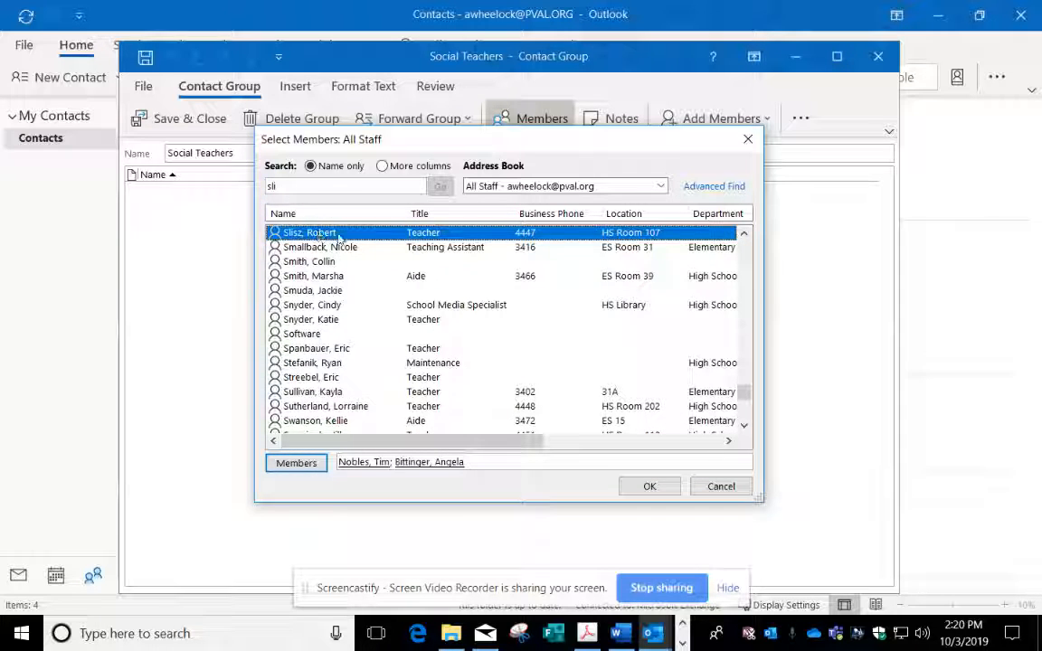
{"action": "left_click", "coordinate": [297, 462]}
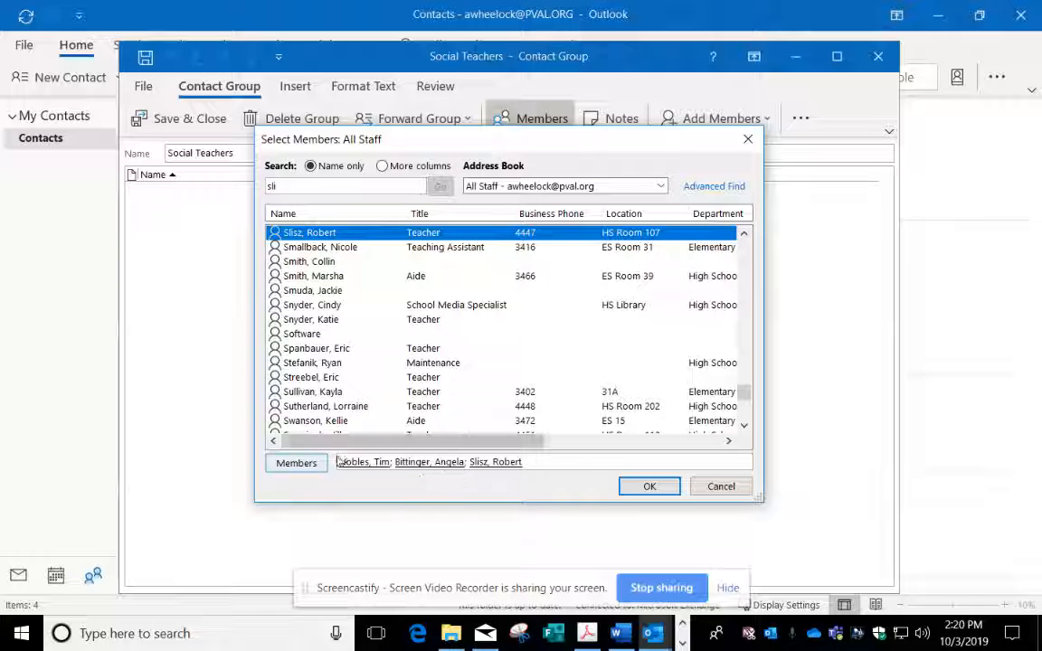
{"action": "left_click", "coordinate": [649, 485]}
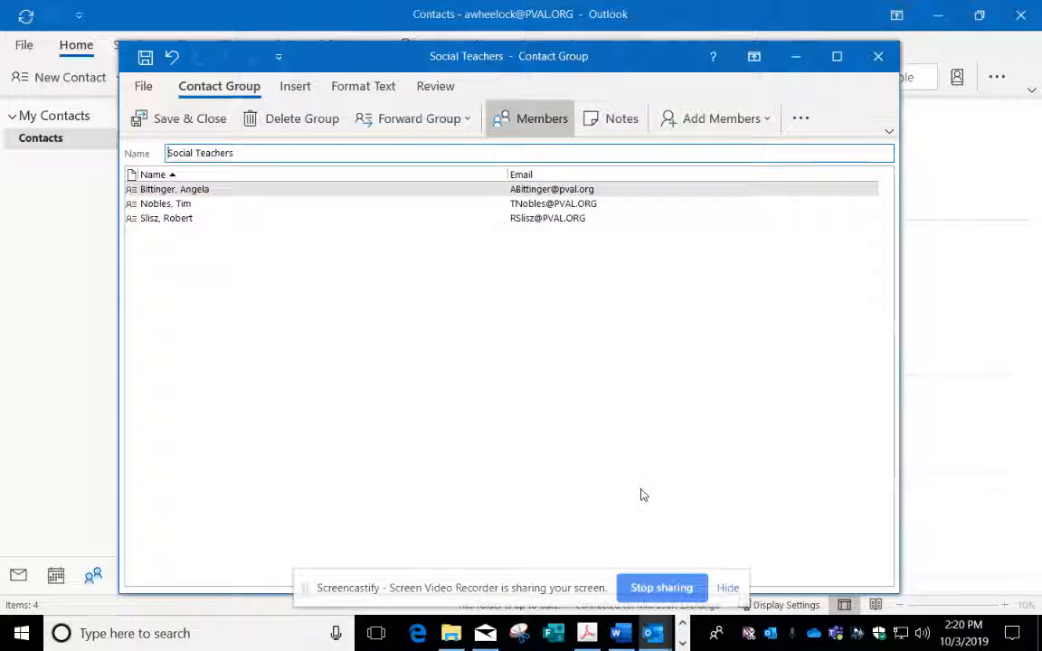
{"action": "left_click", "coordinate": [180, 126]}
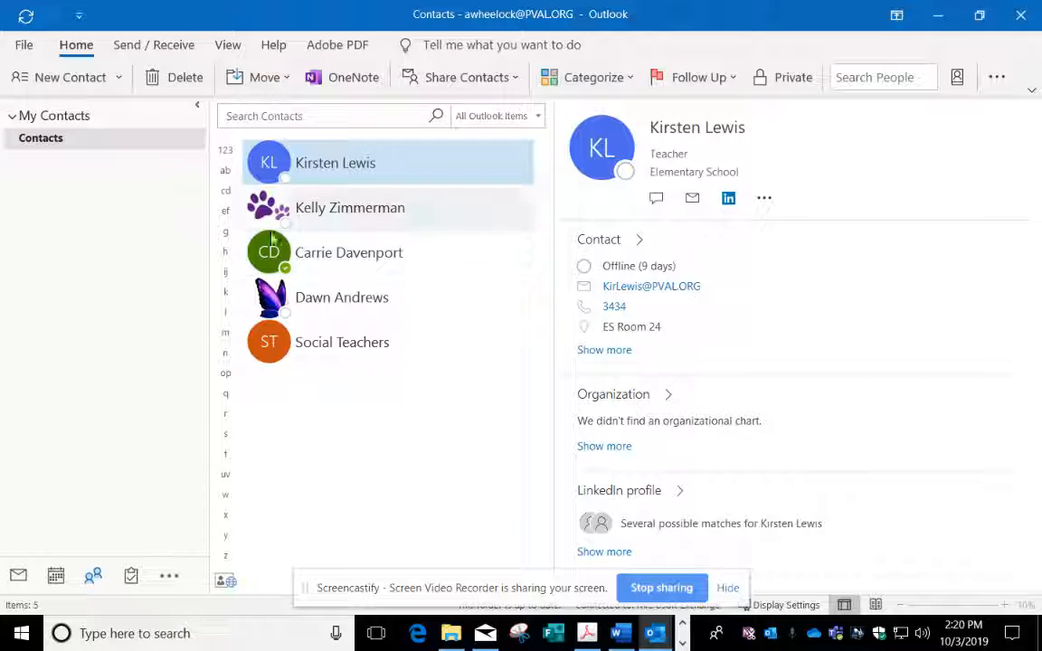
Go back to mail and start a new e-mail addressed to the Social Teachers group.
{"action": "left_click", "coordinate": [20, 576]}
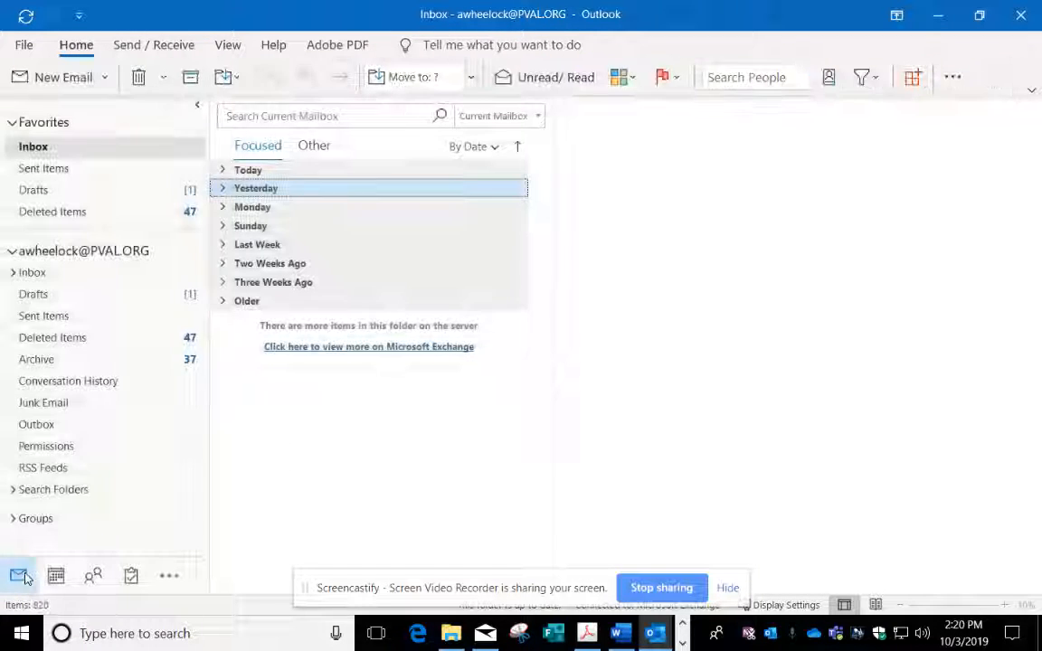
{"action": "left_click", "coordinate": [67, 87]}
{"action": "left_click", "coordinate": [255, 120]}
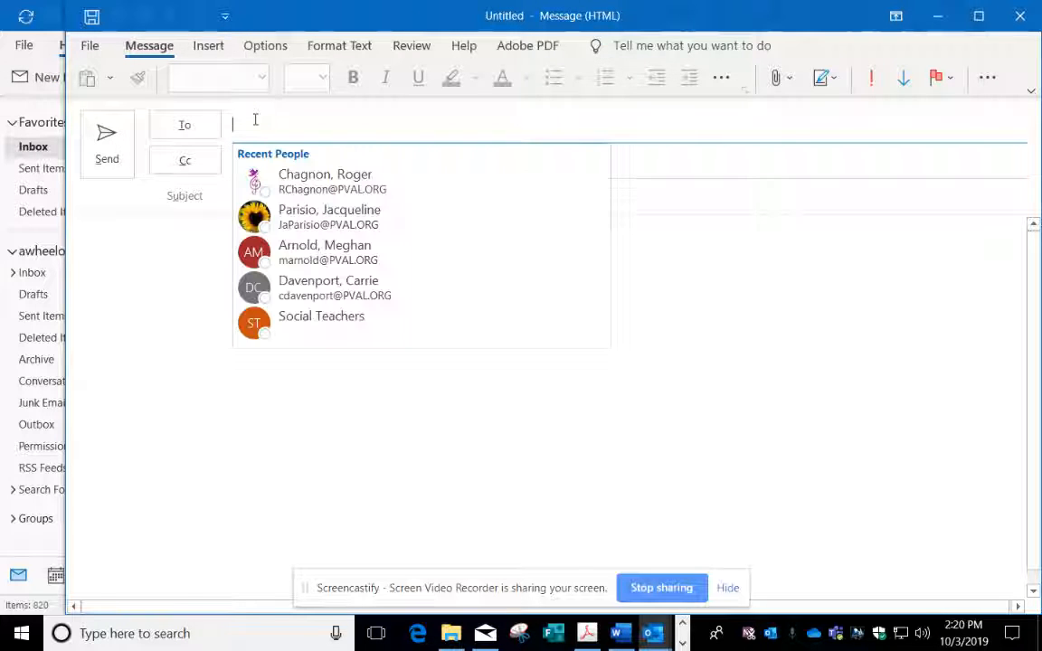
{"action": "type", "text": "soc"}
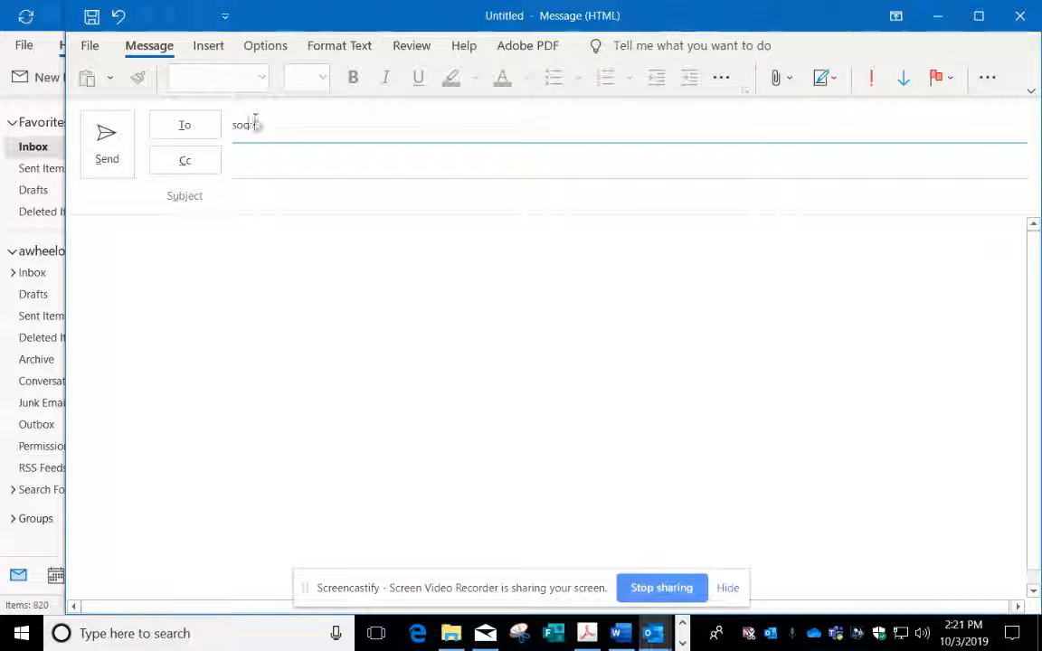
{"action": "left_click", "coordinate": [326, 168]}
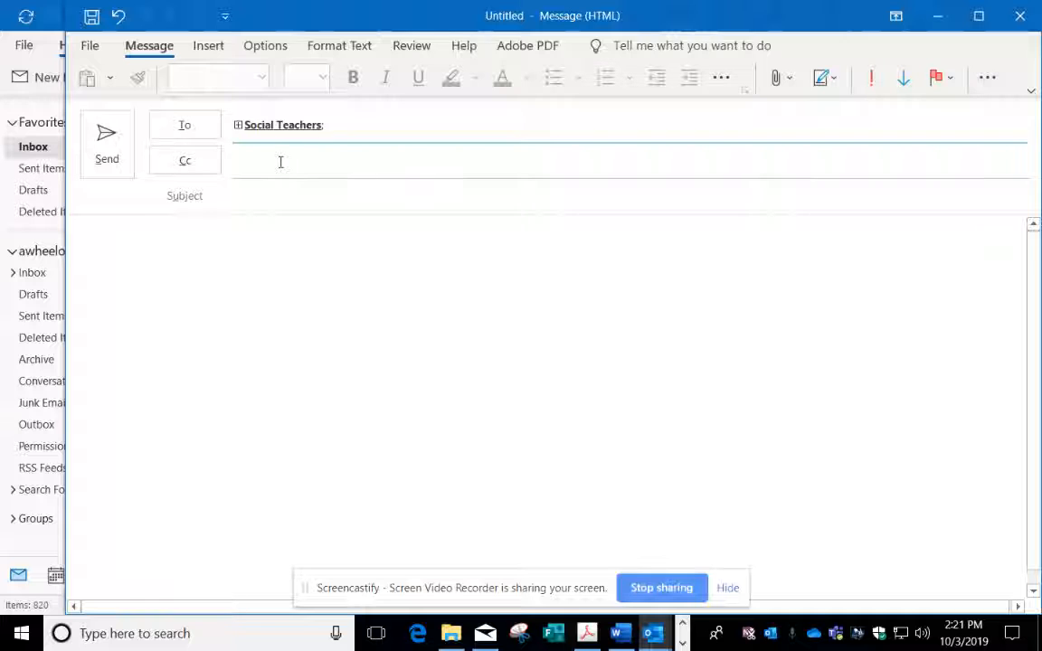
{"action": "left_click", "coordinate": [249, 198]}
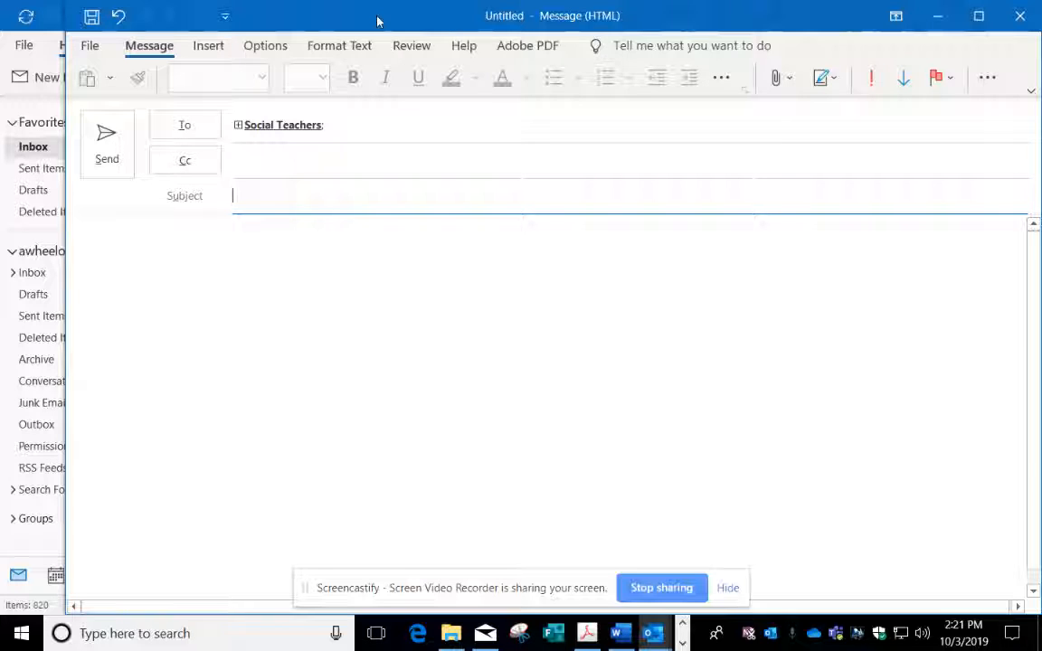
{"action": "mouse_move", "coordinate": [378, 20]}
{"action": "left_mouse_down"}
{"action": "mouse_move", "coordinate": [372, 58]}
{"action": "mouse_move", "coordinate": [367, 25]}
{"action": "left_mouse_up"}
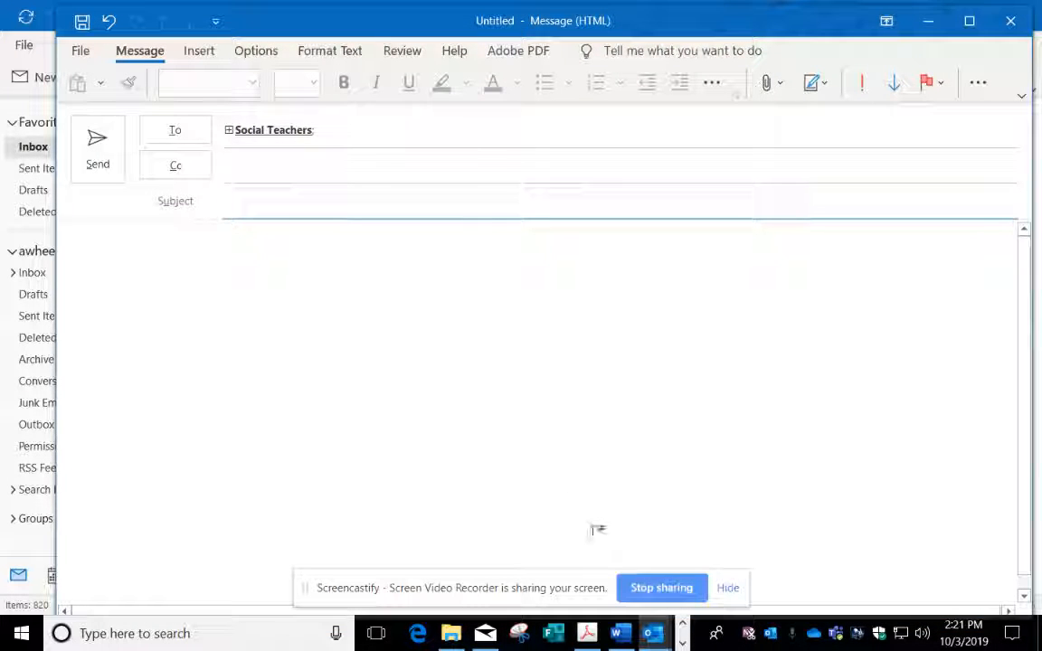